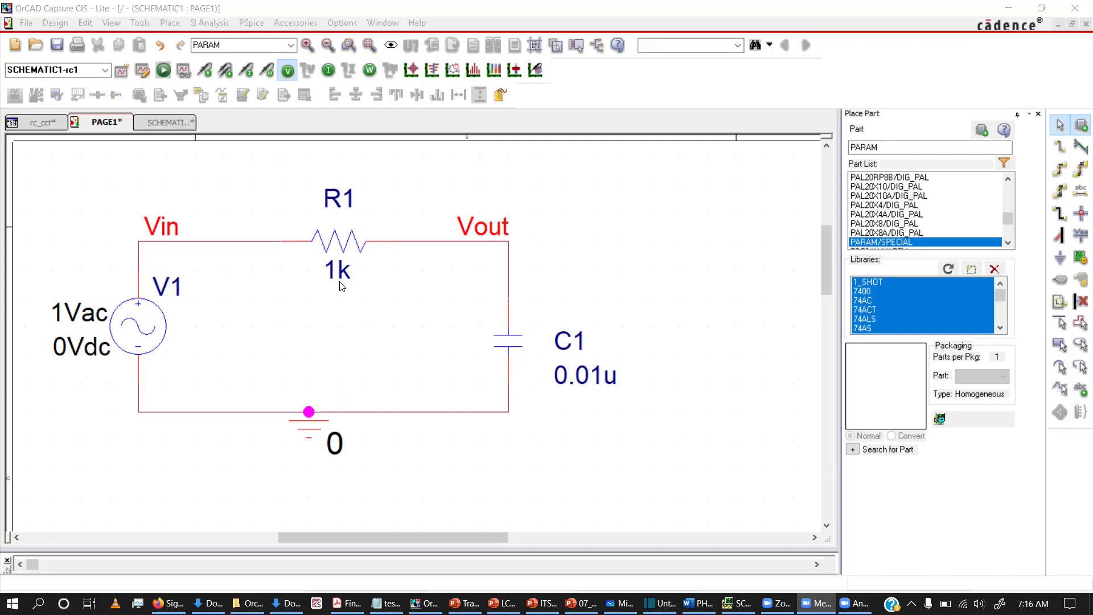
# Change resistor R1's value from 1k to {R_val} and start placing a PARAMETERS part
pyautogui.doubleClick(338, 272)
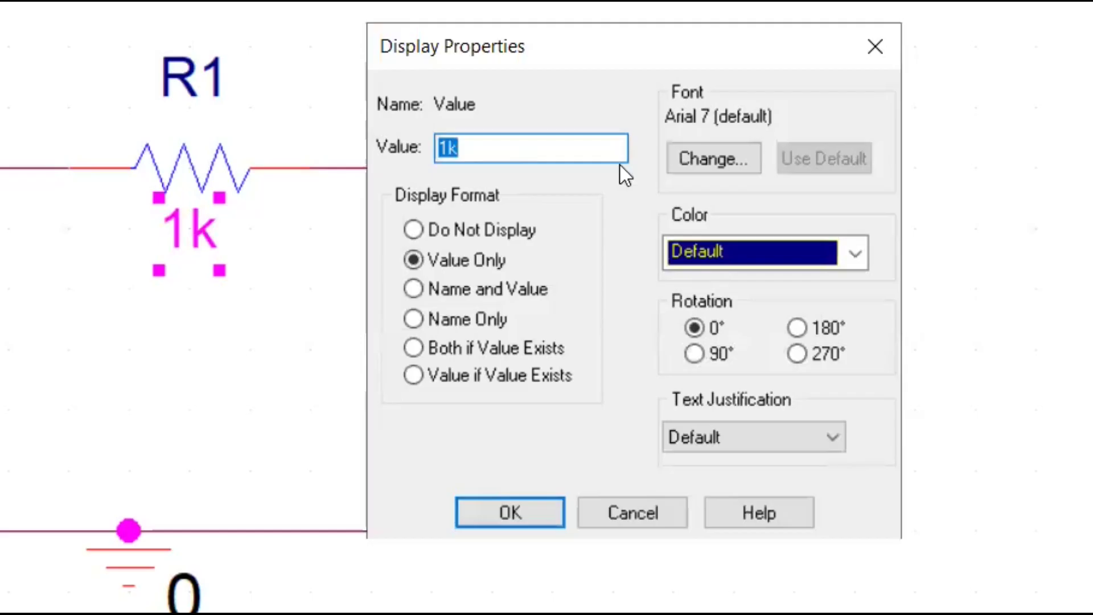
pyautogui.write('{R_')
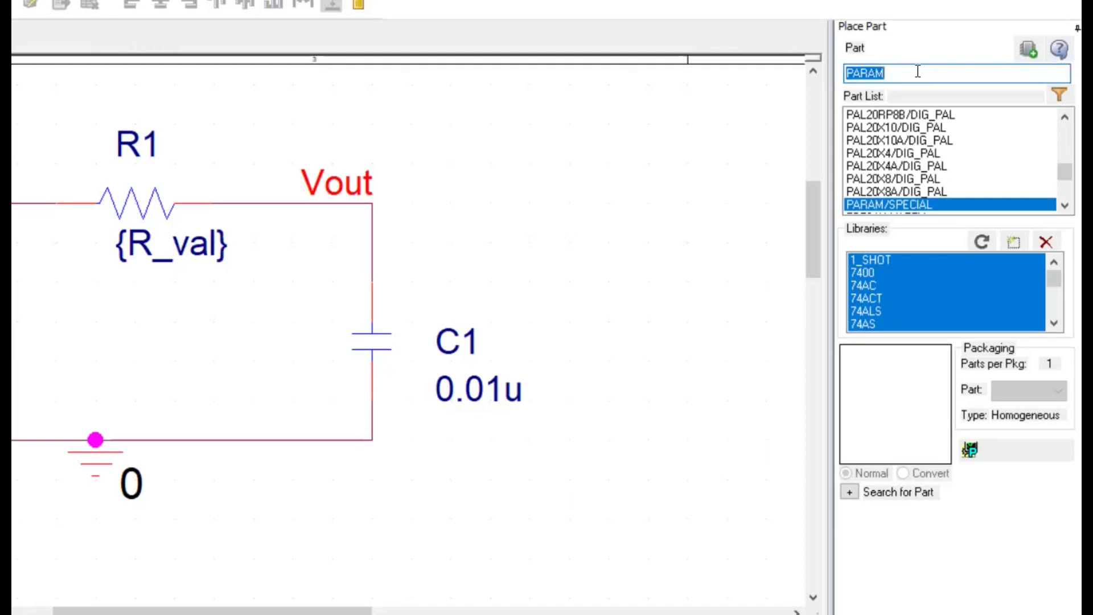
pyautogui.write('param')
pyautogui.press('Return')
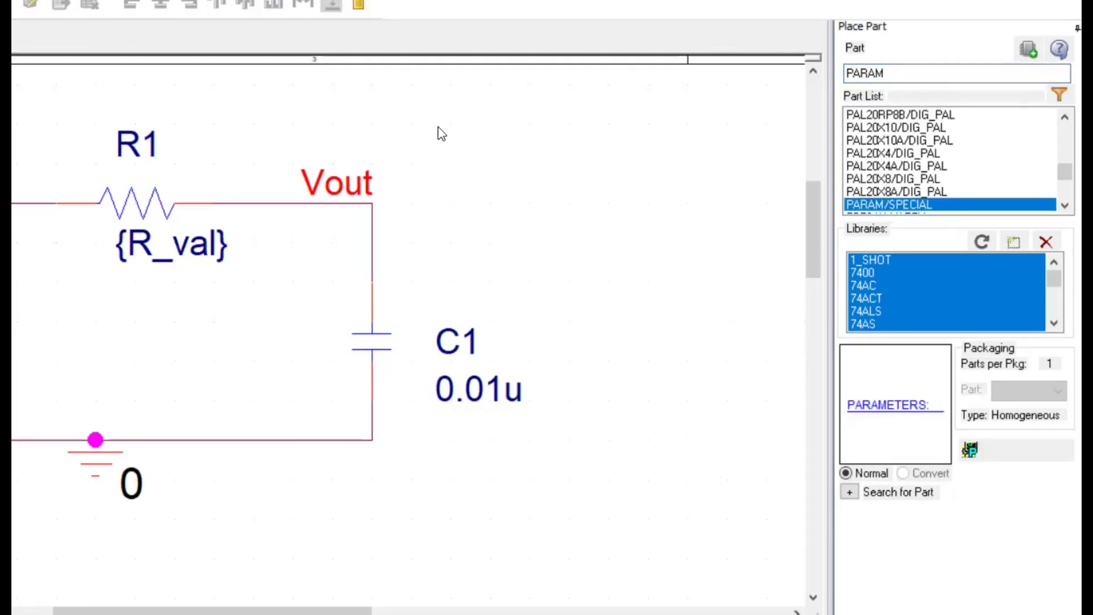
# Place one PARAMETERS part to the right of the circuit near Vout and open its Property Editor
pyautogui.click(439, 127)
pyautogui.press('Escape')
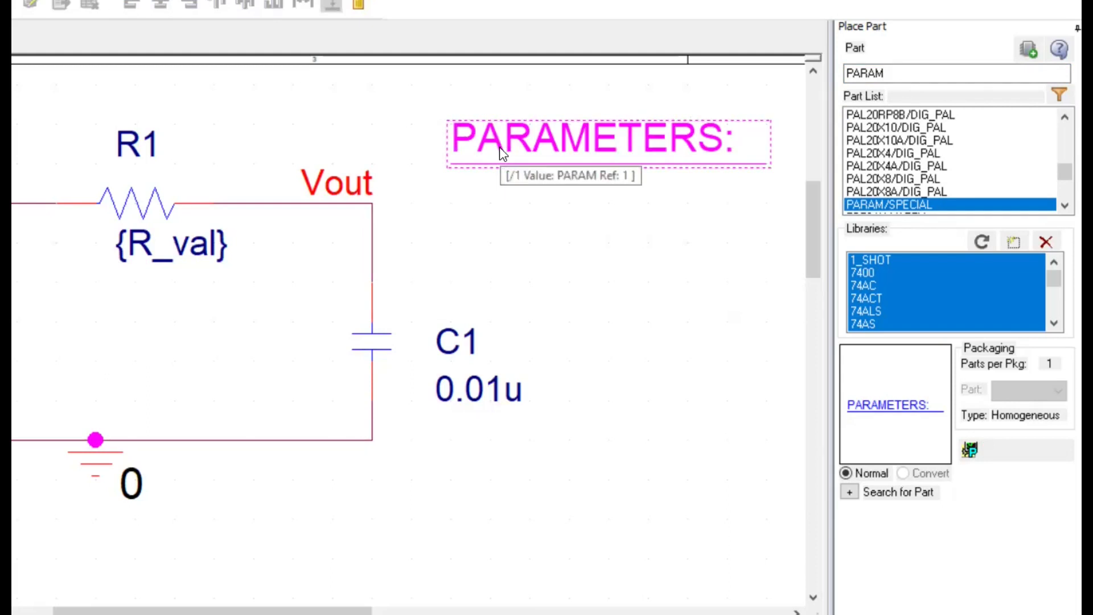
pyautogui.doubleClick(502, 152)
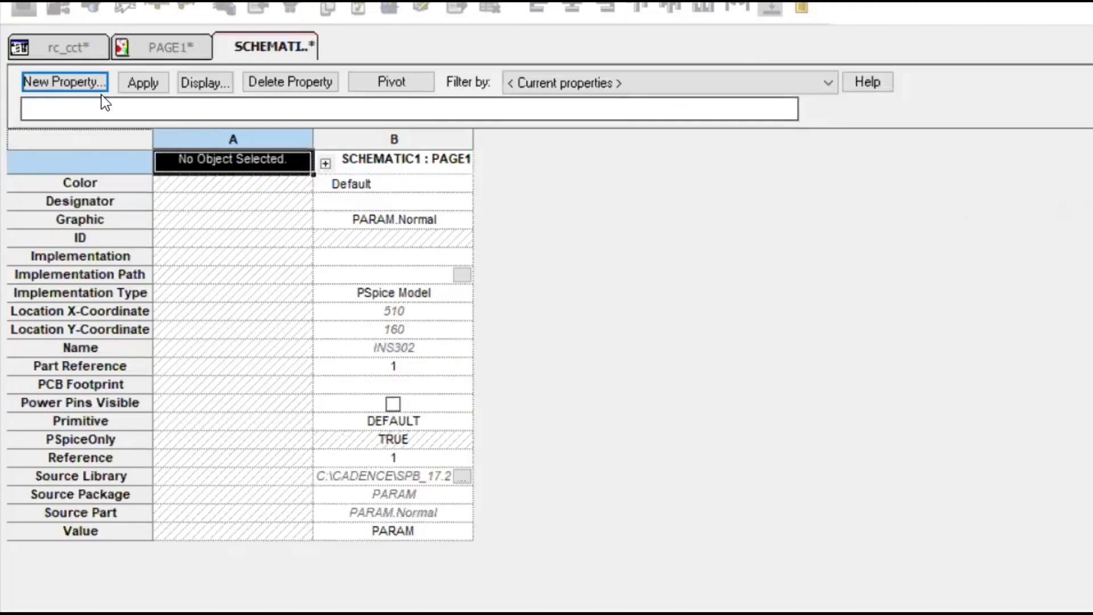
# Add a new property R_val with value 1k to the PARAMETERS part, displayed on the schematic
pyautogui.click(81, 85)
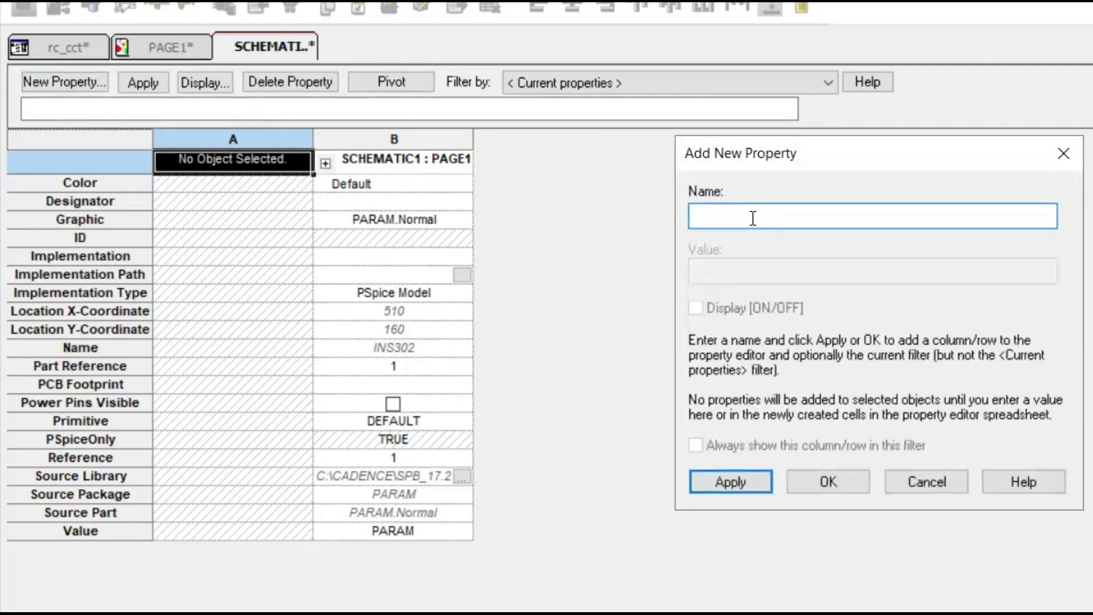
pyautogui.write('R_v')
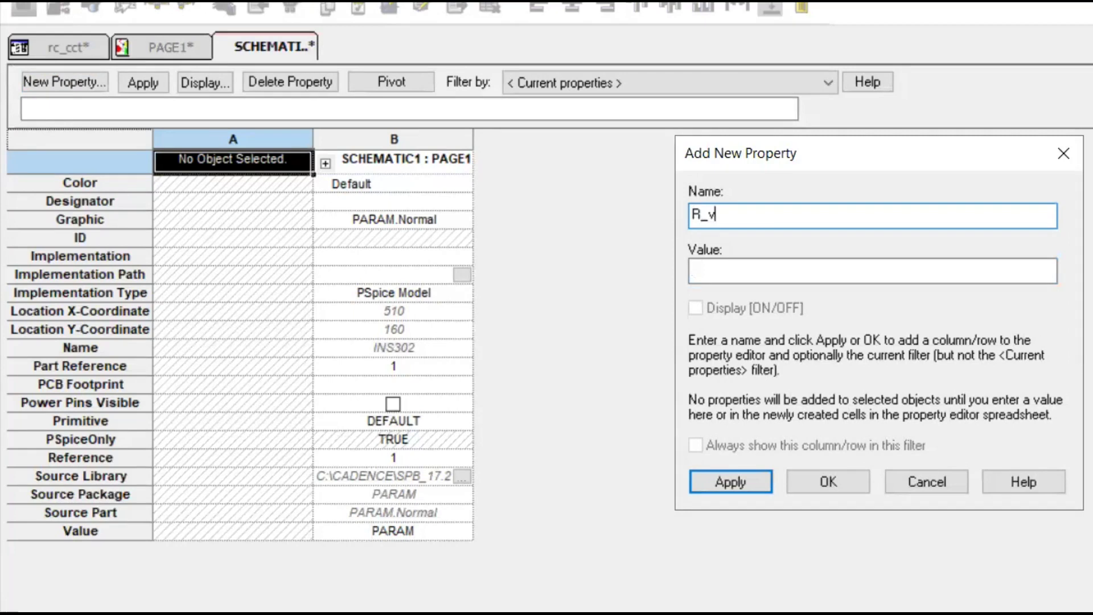
pyautogui.write('al')
pyautogui.click(719, 272)
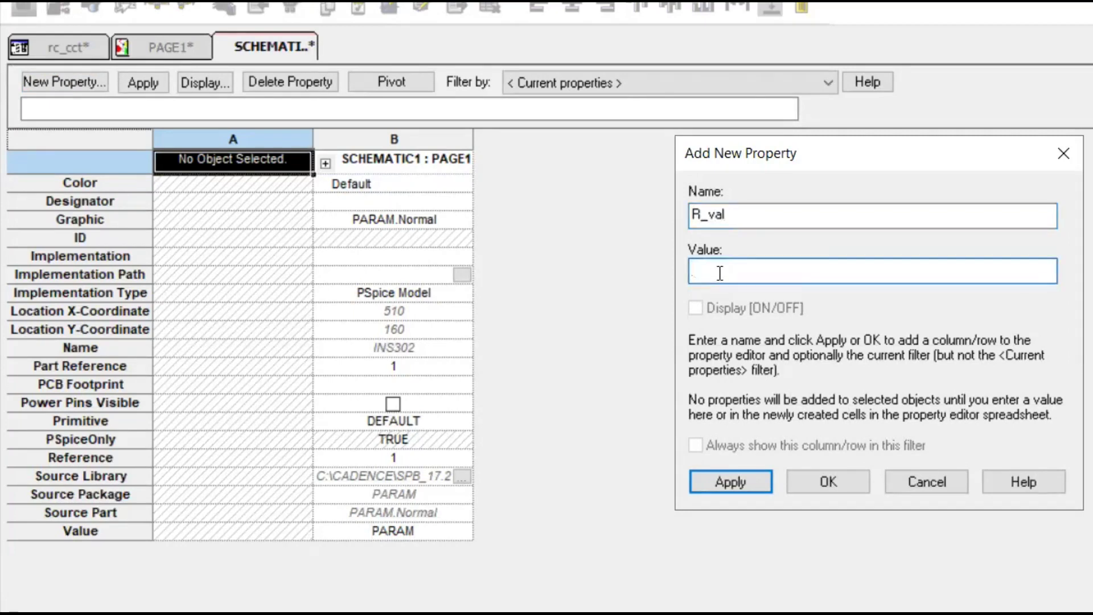
pyautogui.write('1k')
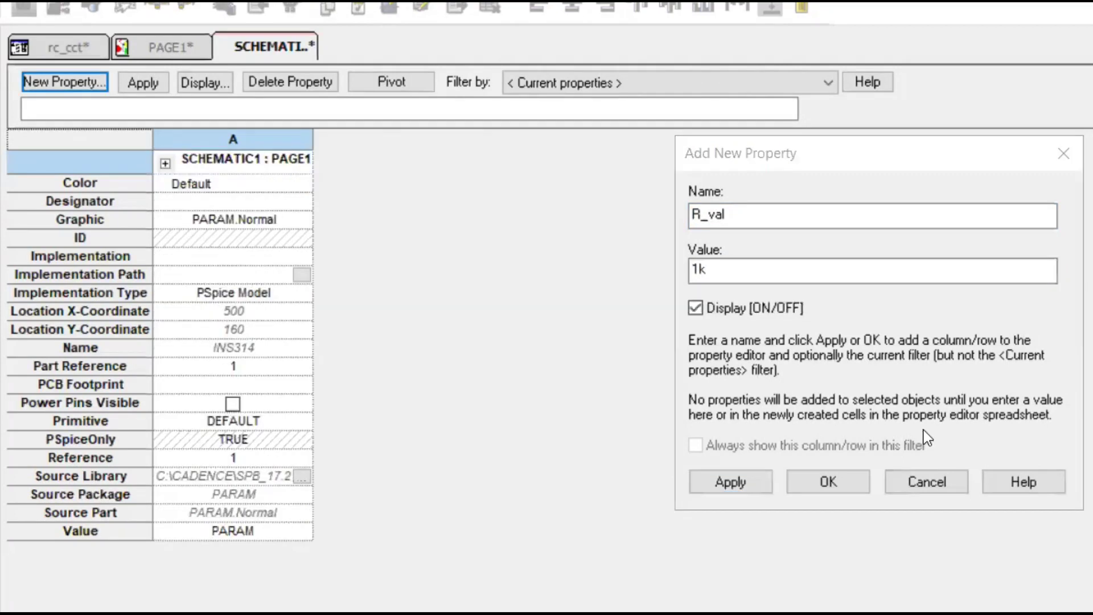
pyautogui.click(828, 481)
pyautogui.click(784, 497)
pyautogui.click(908, 368)
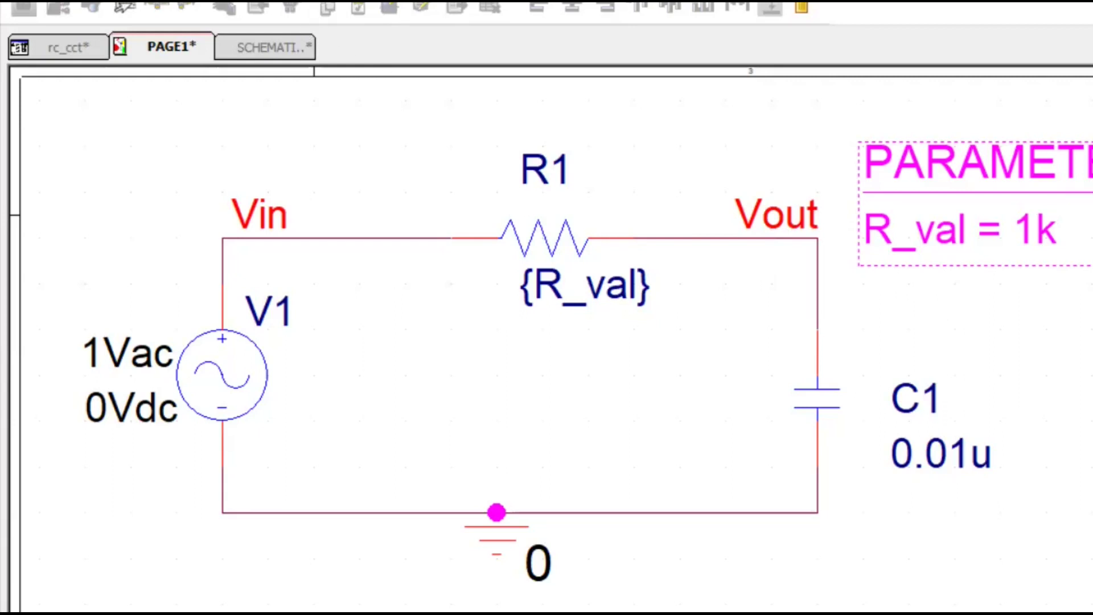
# Add a linear parametric sweep of global parameter R_val from 2k to 10k, step 1k, to the simulation profile
pyautogui.click(147, 72)
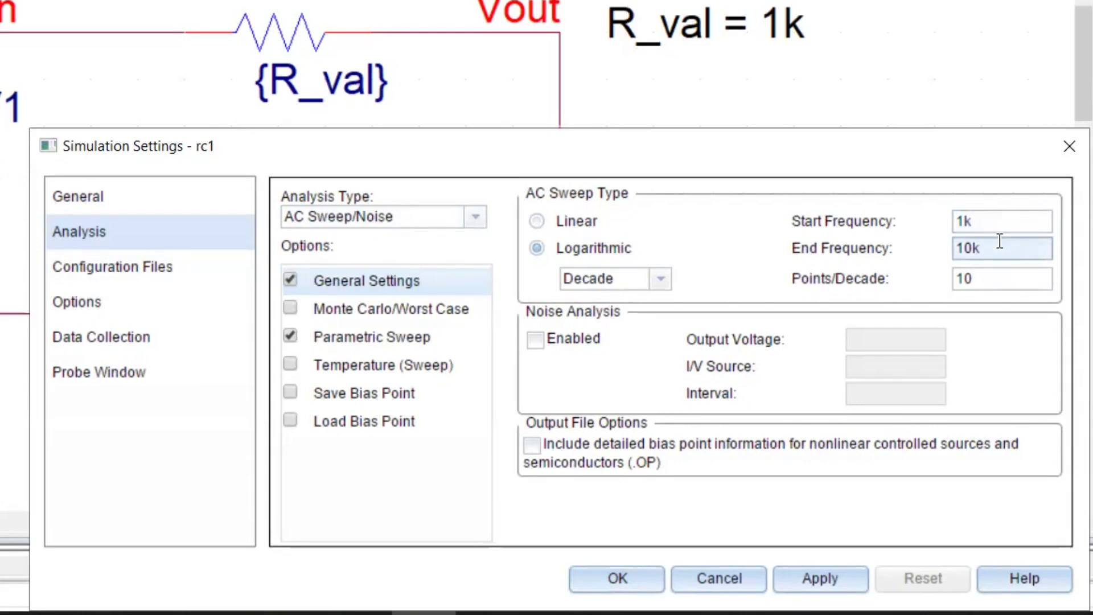
pyautogui.click(413, 339)
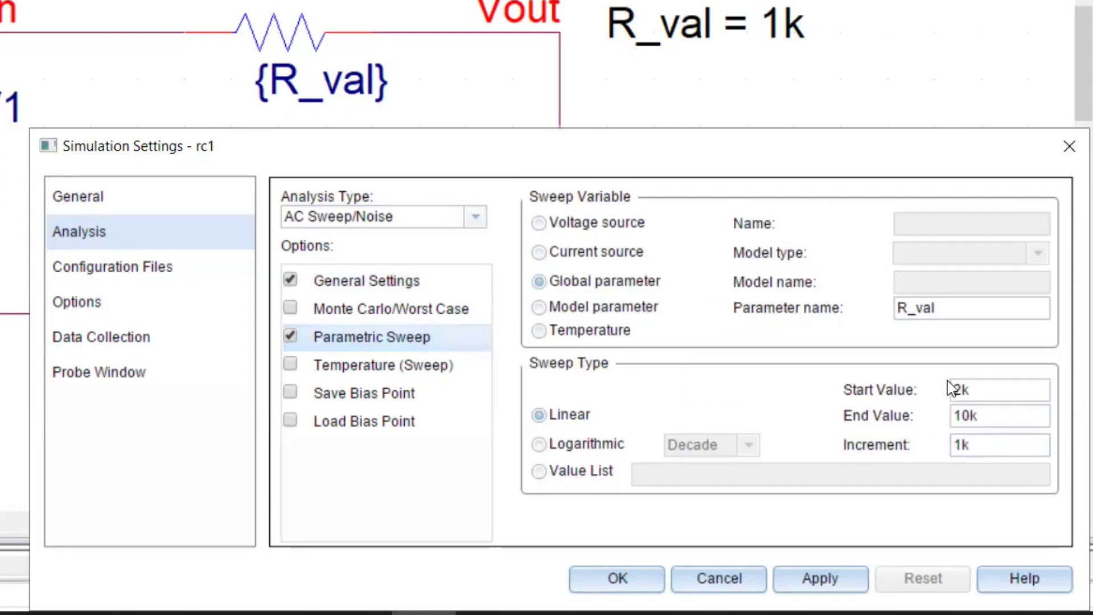
pyautogui.click(968, 391)
pyautogui.click(985, 419)
pyautogui.click(990, 449)
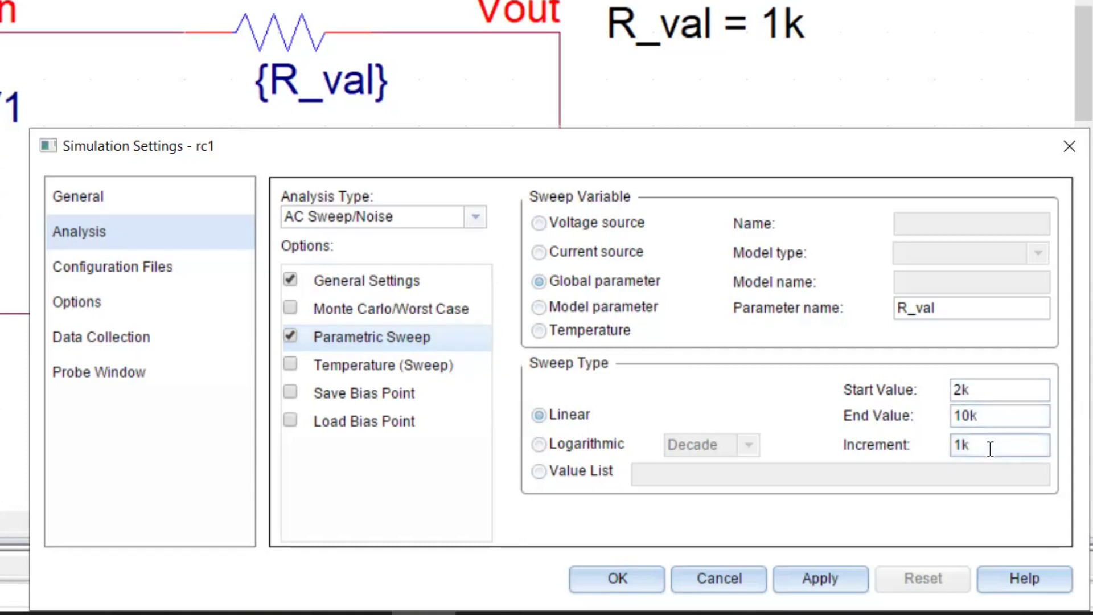
pyautogui.press('Return')
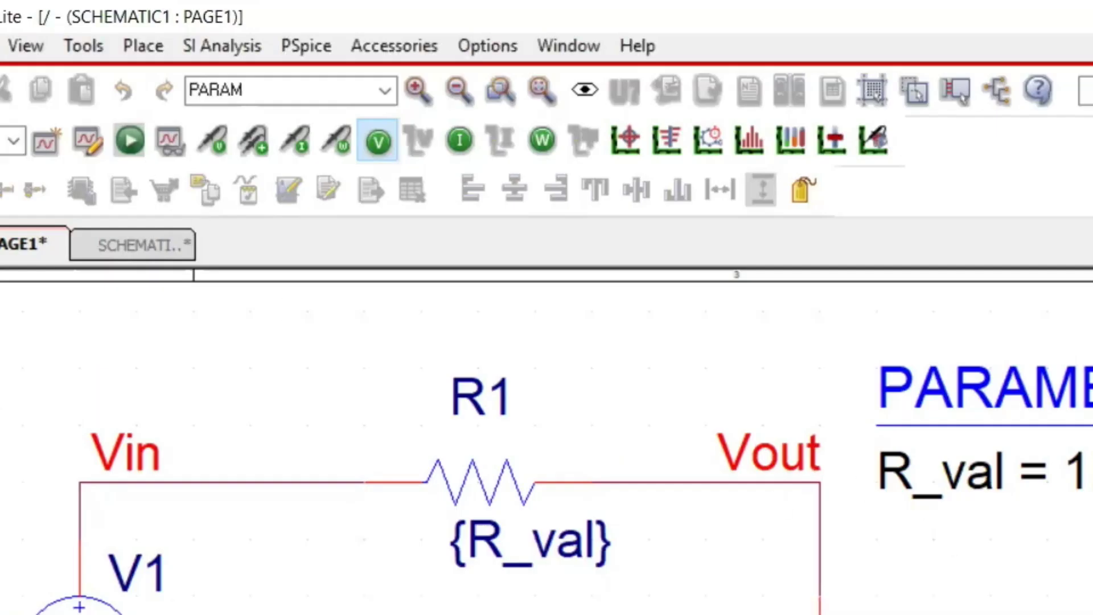
# Run the simulation and load all nine R_val sweep sections, 2k to 10k, in PSpice
pyautogui.click(134, 142)
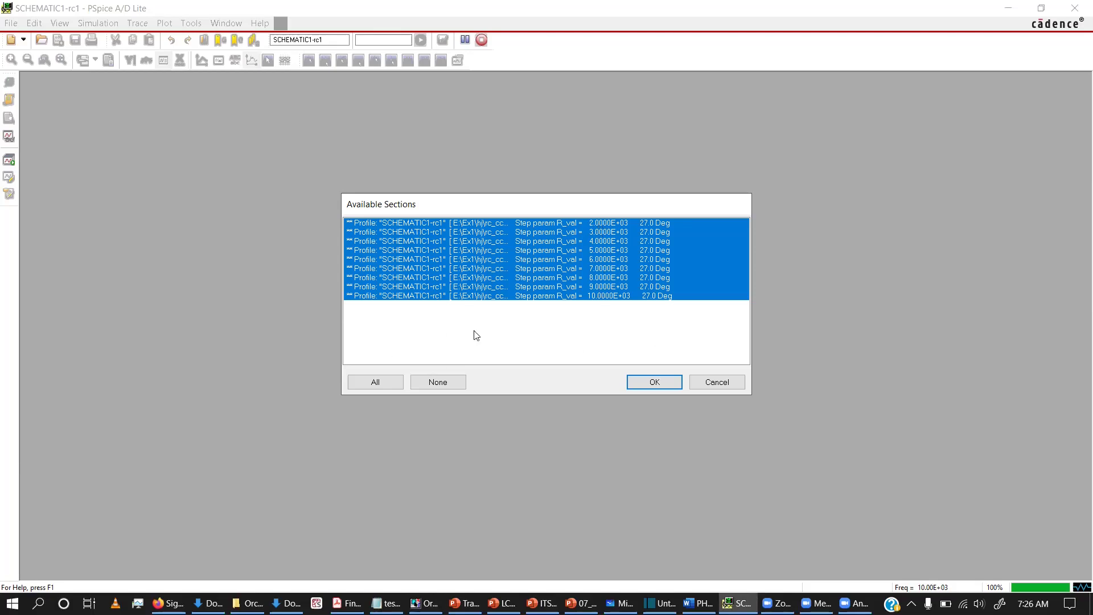
pyautogui.click(646, 383)
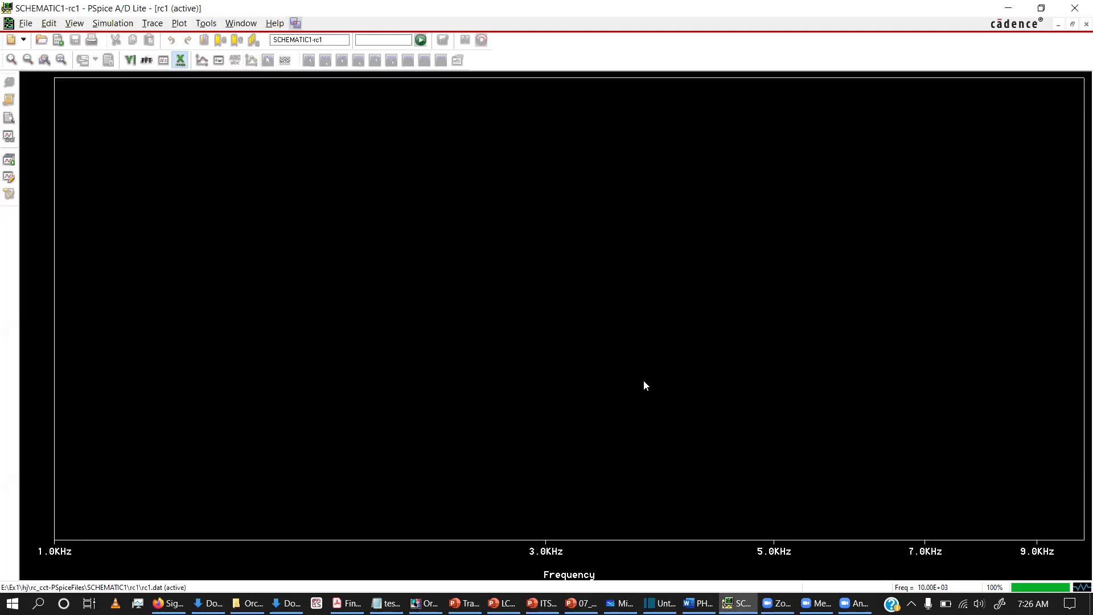
# Add the trace 20*LOG10( V(Vout)/ V(Vin)) to plot the dB gain curves
pyautogui.click(202, 63)
pyautogui.write('20*LOG')
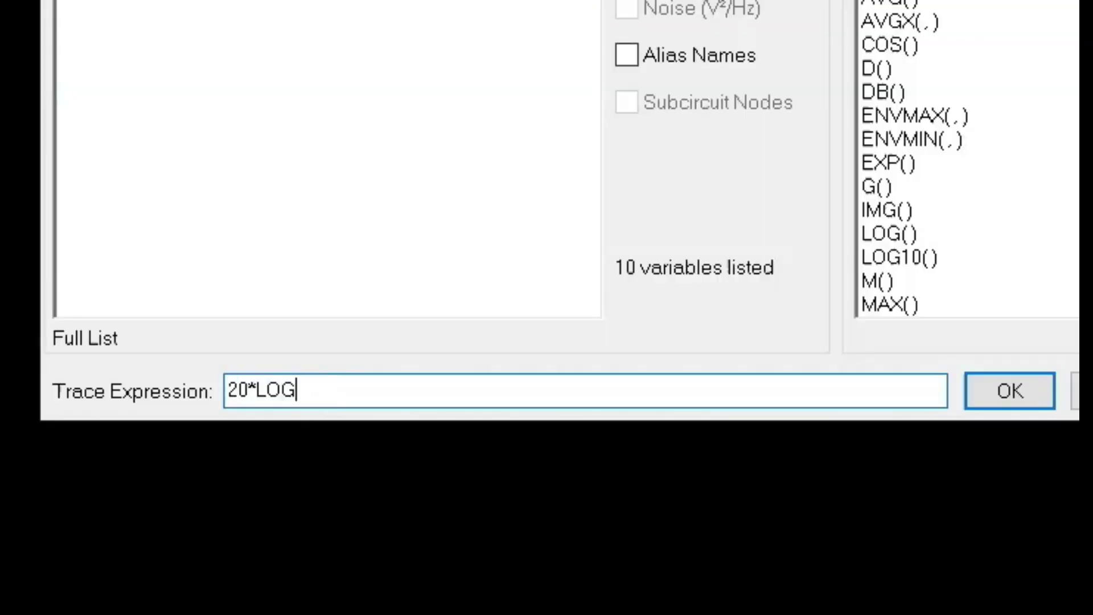
pyautogui.write('10(')
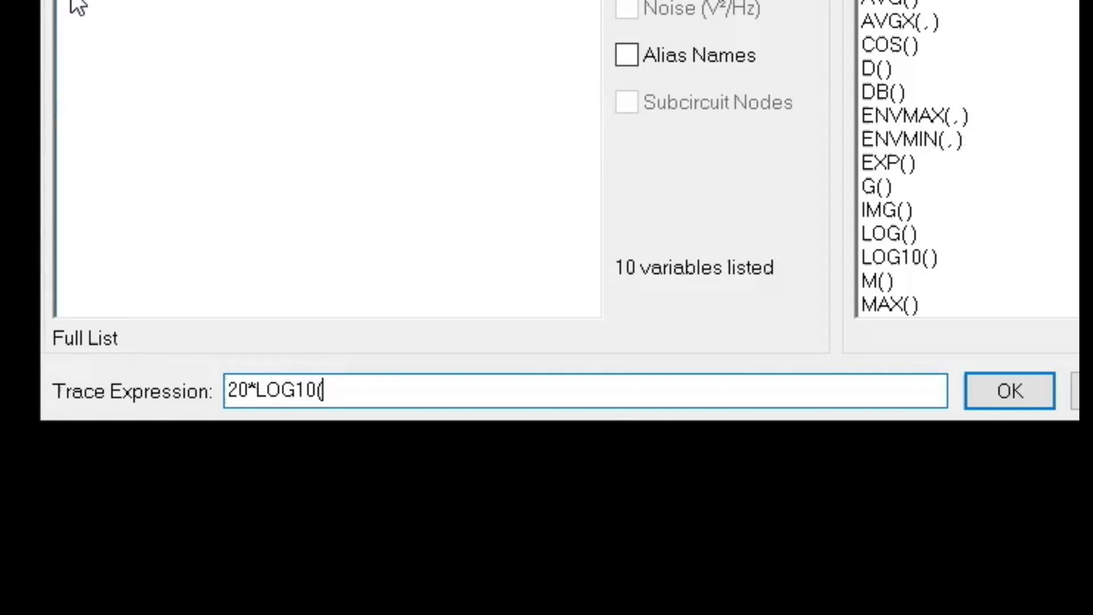
pyautogui.write(' V(Vout)')
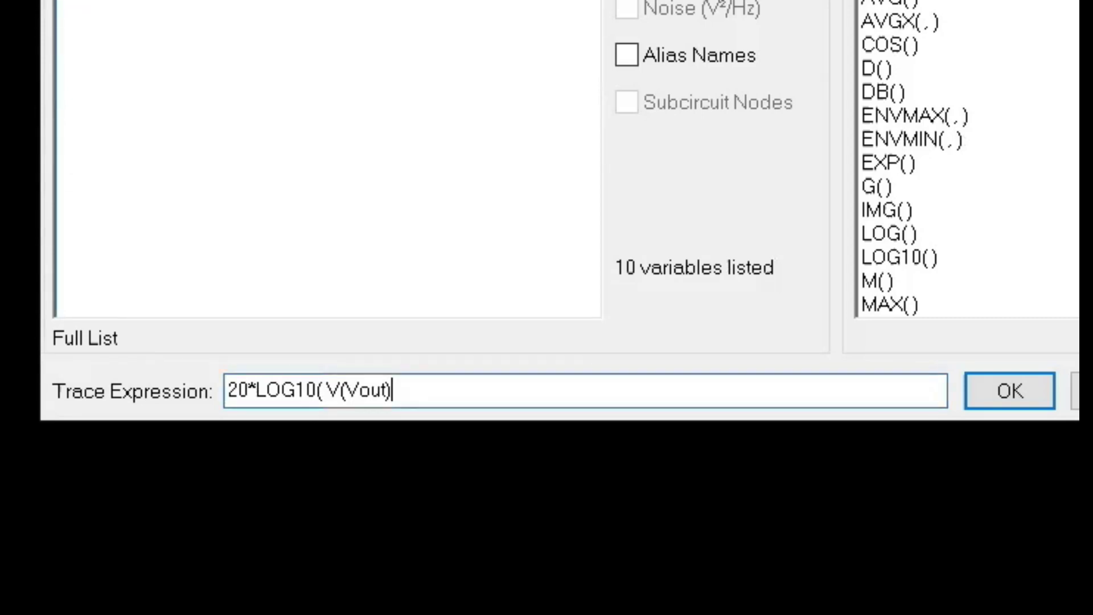
pyautogui.write('/ V(Vin))')
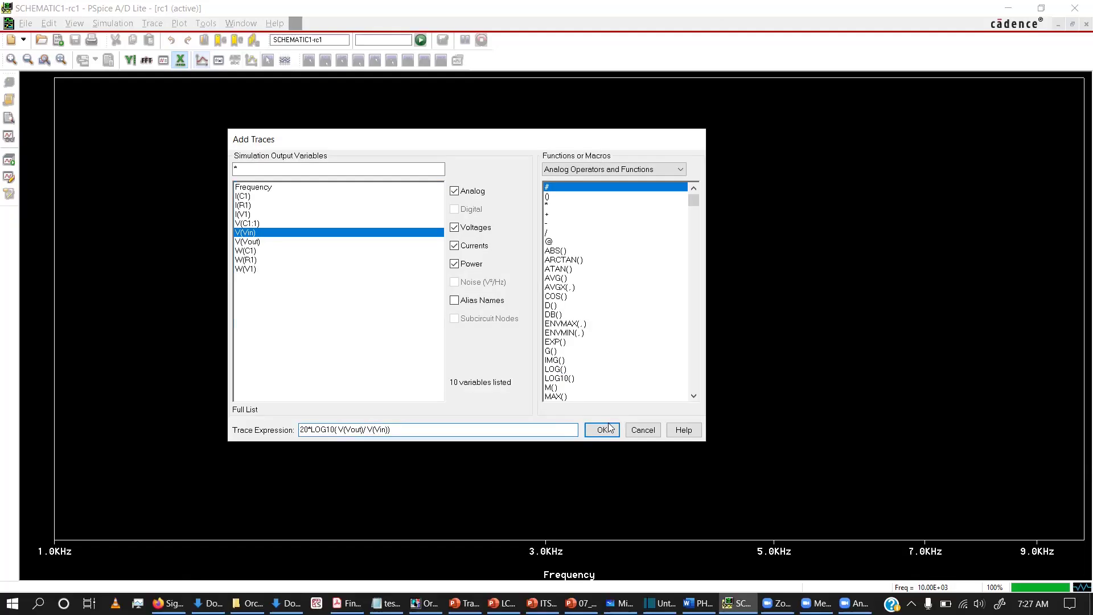
pyautogui.click(1030, 392)
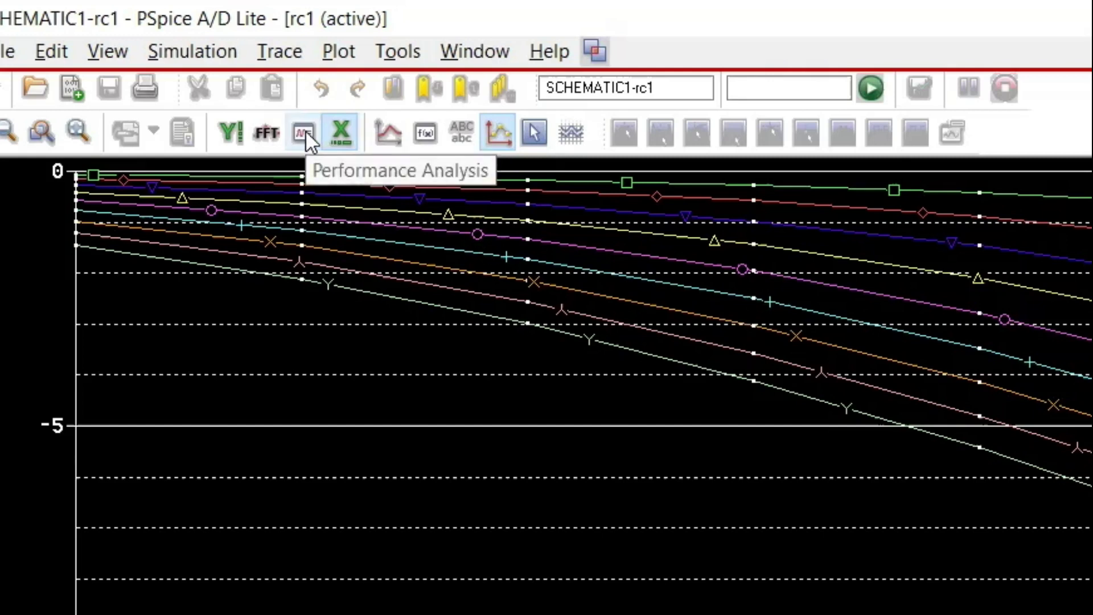
# Add a performance-analysis plot against R_val and start a new trace for it
pyautogui.click(304, 132)
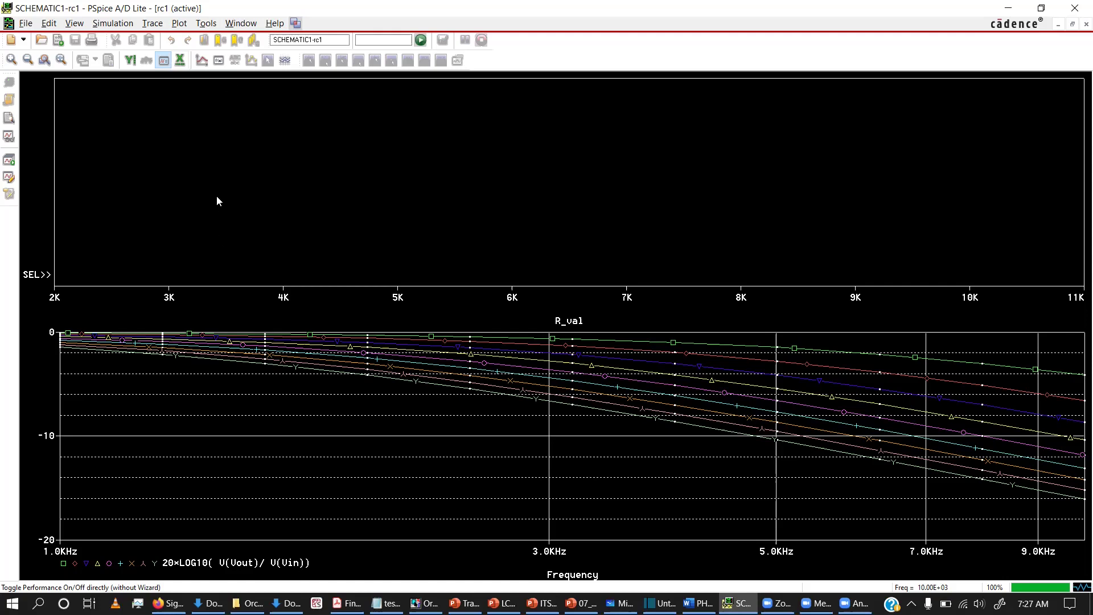
pyautogui.click(202, 60)
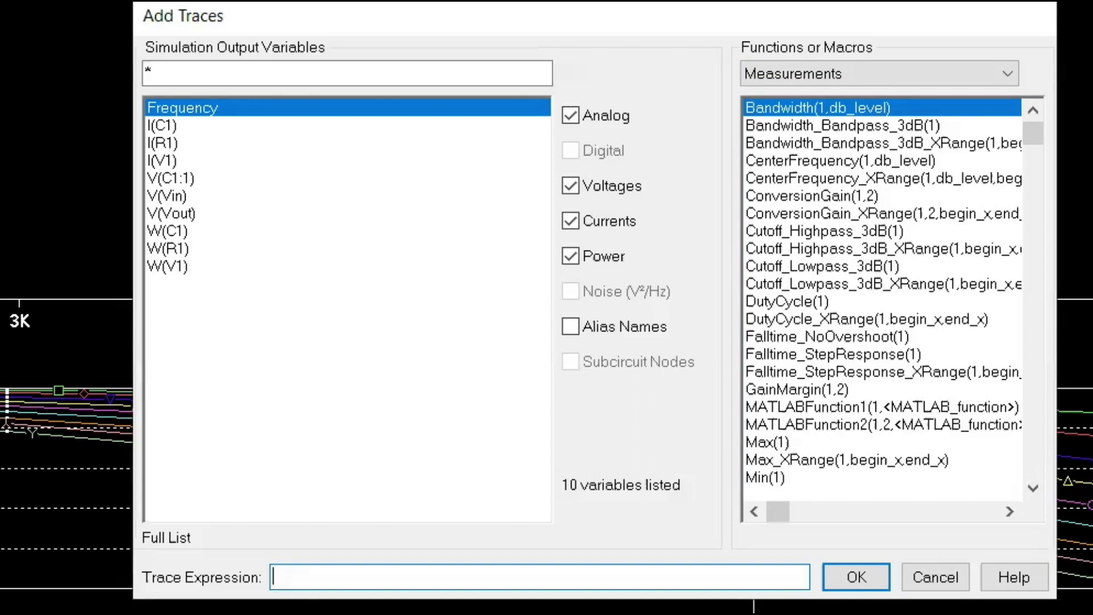
# Plot Cutoff_Lowpass_3dB(V(Vout)/V(Vin)) versus R_val on the performance plot
pyautogui.click(801, 261)
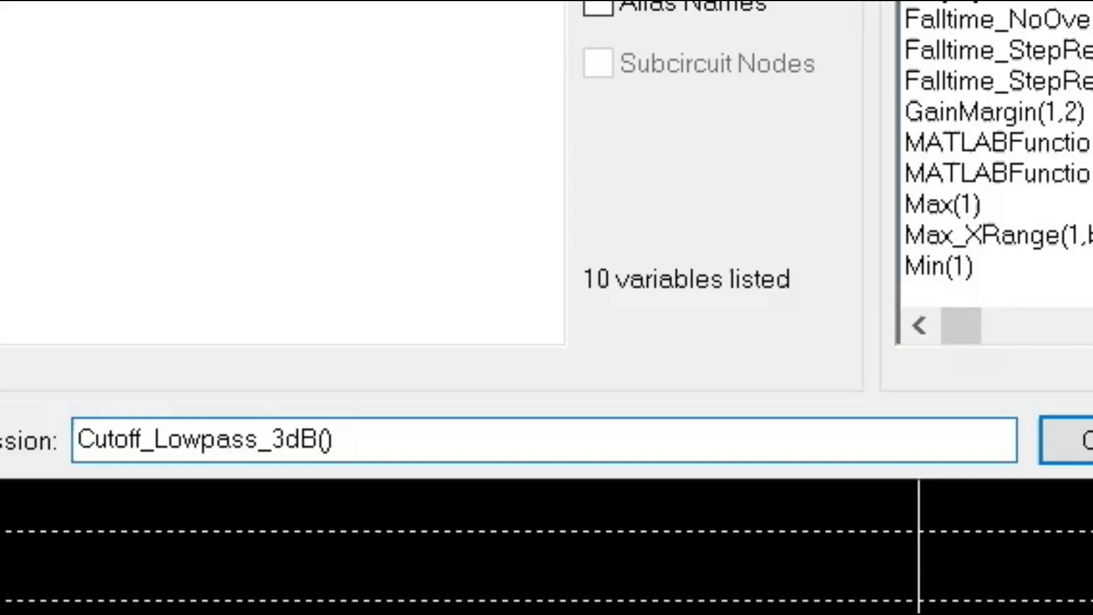
pyautogui.write('V(Vout)')
pyautogui.press('End')
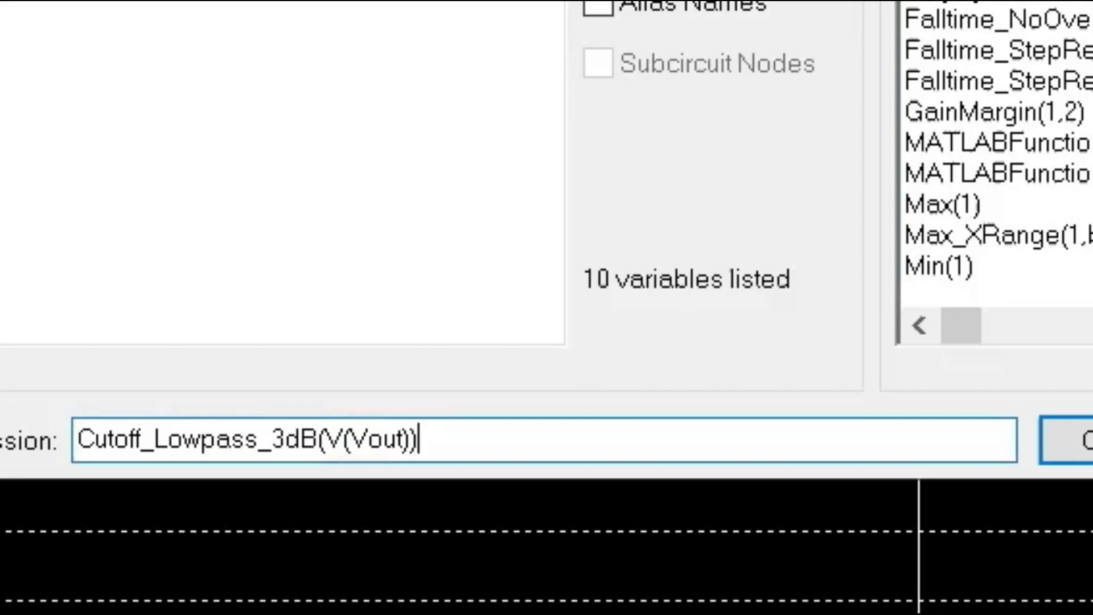
pyautogui.press('Left')
pyautogui.write('/')
pyautogui.click(91, 199)
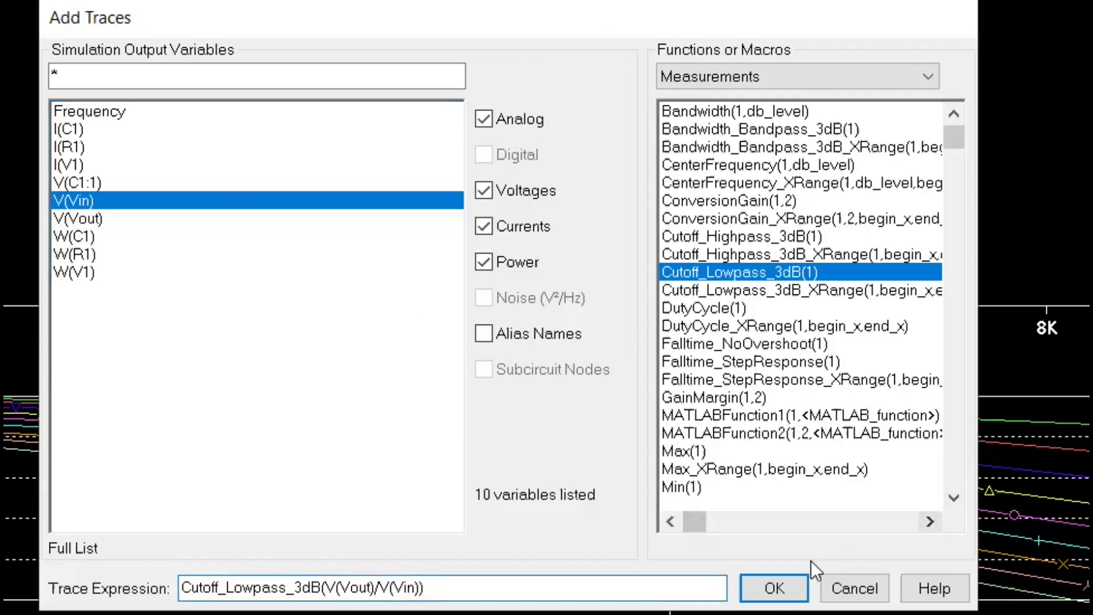
pyautogui.click(772, 588)
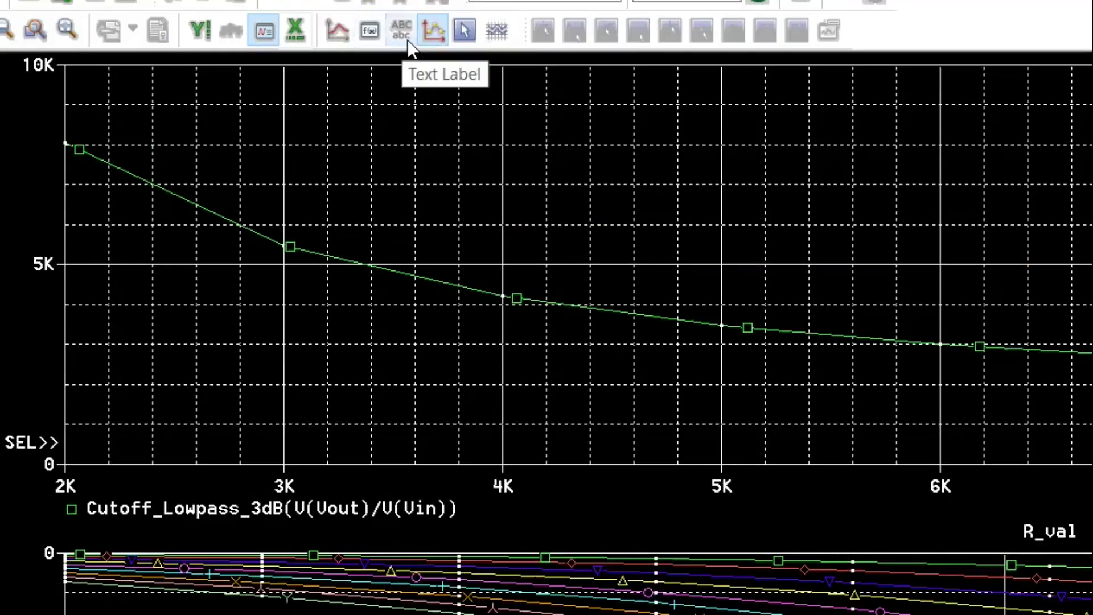
# Turn on measurement cursors, slide cursor 1 along the cutoff trace, and bring up cursor search
pyautogui.click(464, 31)
pyautogui.moveTo(268, 239); pyautogui.dragTo(338, 261)
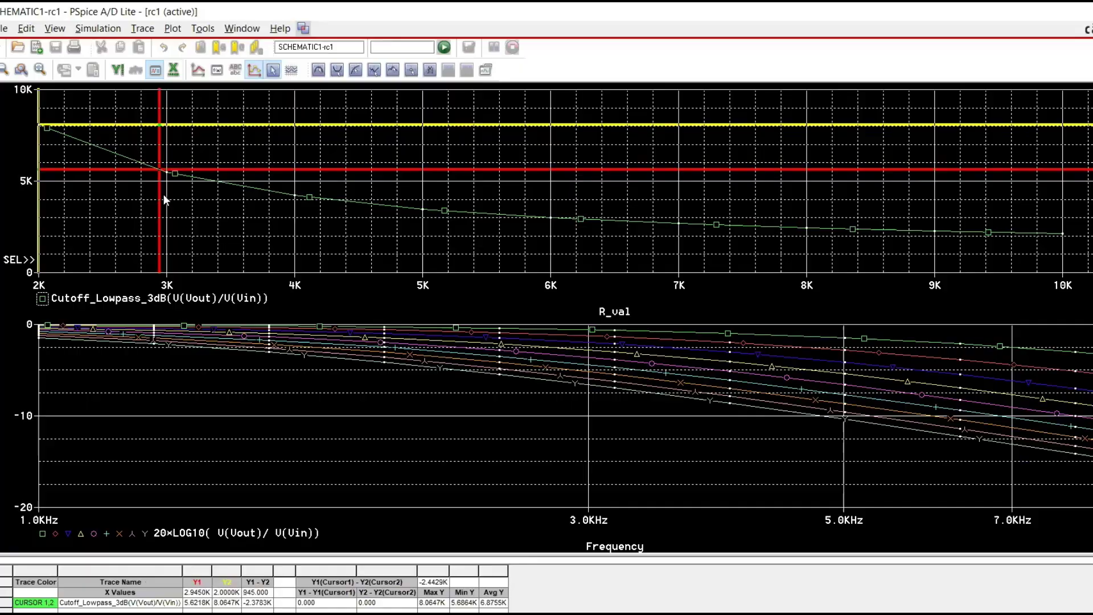
pyautogui.moveTo(232, 208)
pyautogui.mouseDown()
pyautogui.moveTo(374, 215)
pyautogui.moveTo(59, 204)
pyautogui.mouseUp()
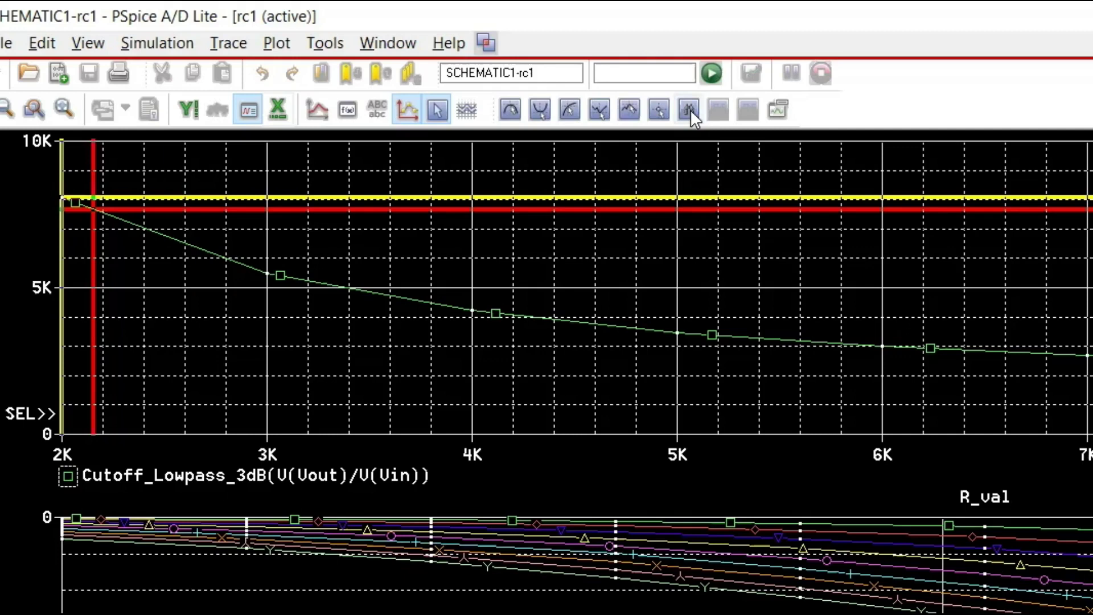
pyautogui.click(690, 110)
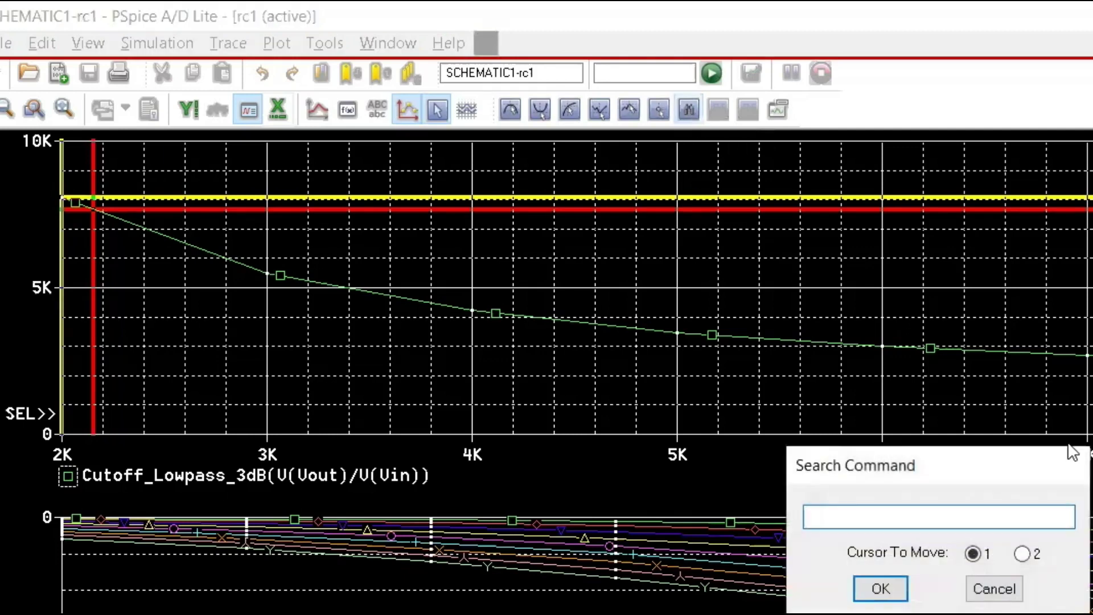
# Search forward level(5k) with cursor 1 to mark the 5K cutoff, near R_val 3.4K
pyautogui.write('search fo')
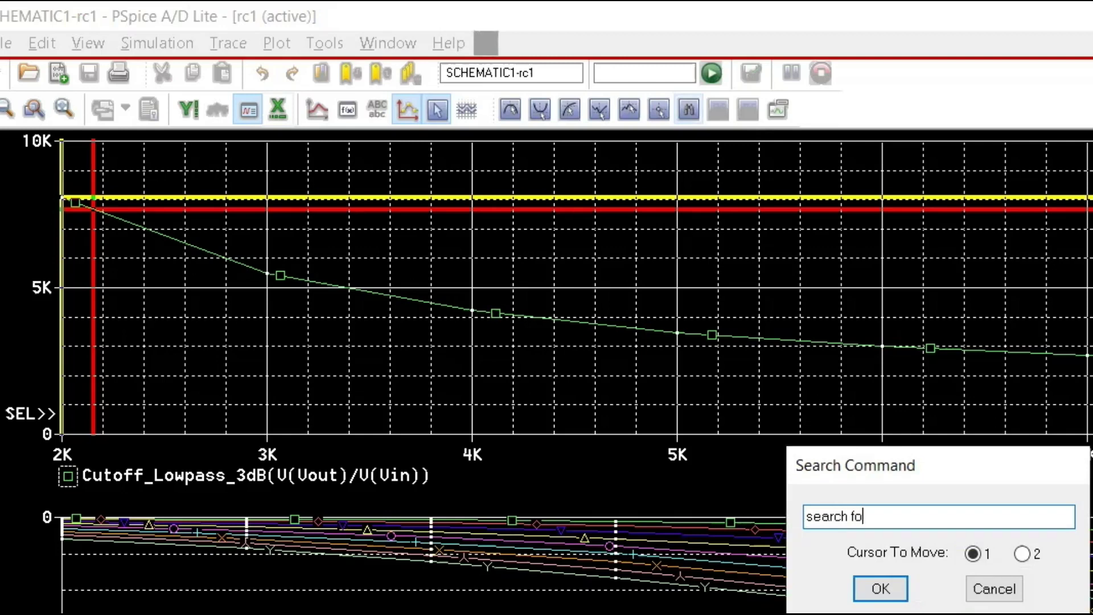
pyautogui.write('rward level(5')
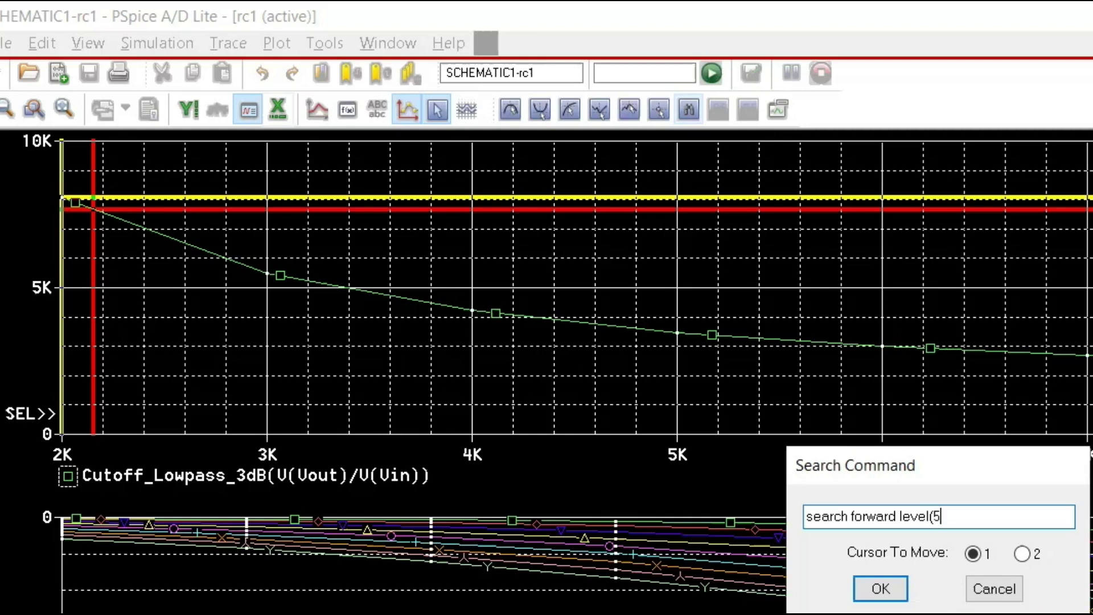
pyautogui.write('k)')
pyautogui.click(881, 588)
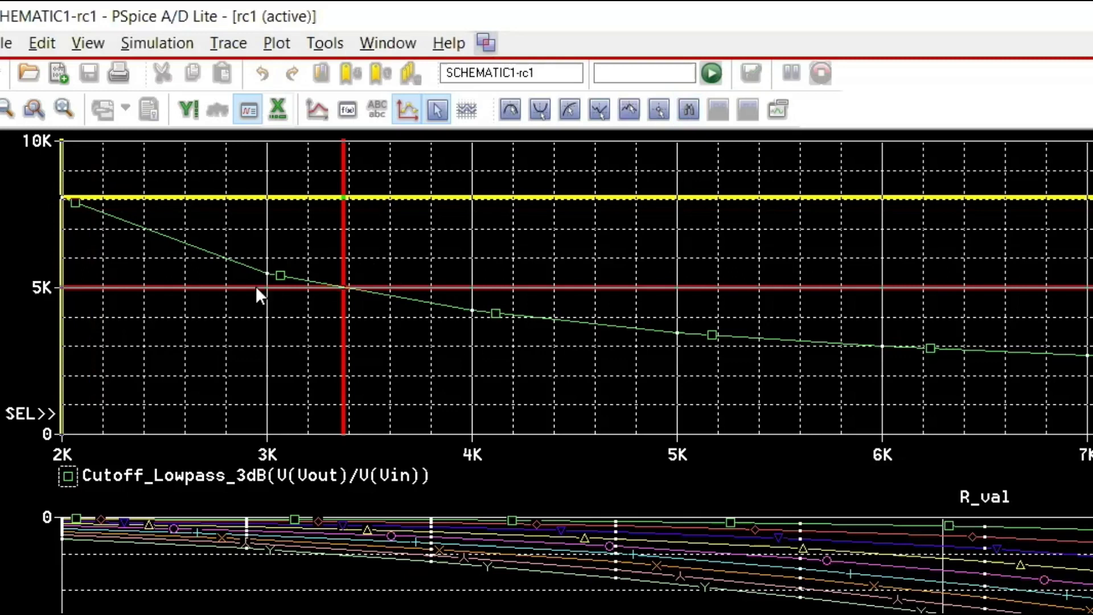